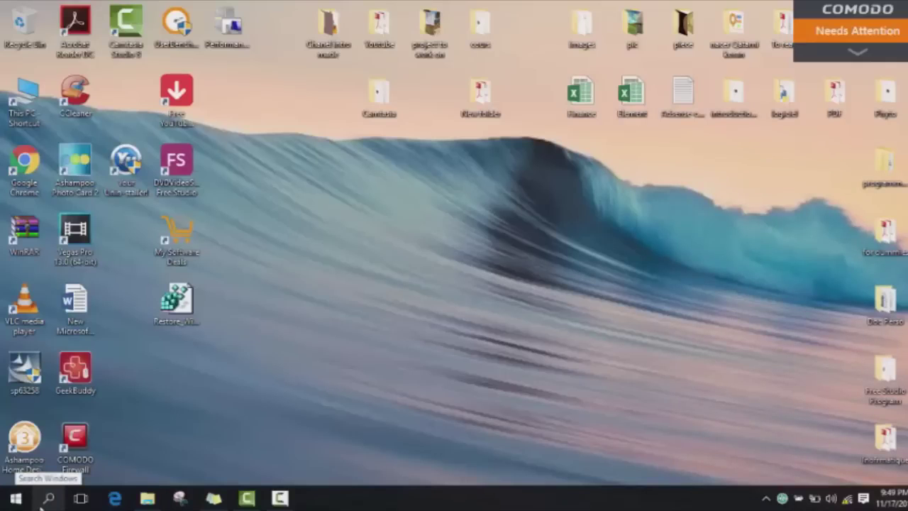
Search Windows for "control panel" and open the Control Panel
{"action": "left_click", "coordinate": [43, 500]}
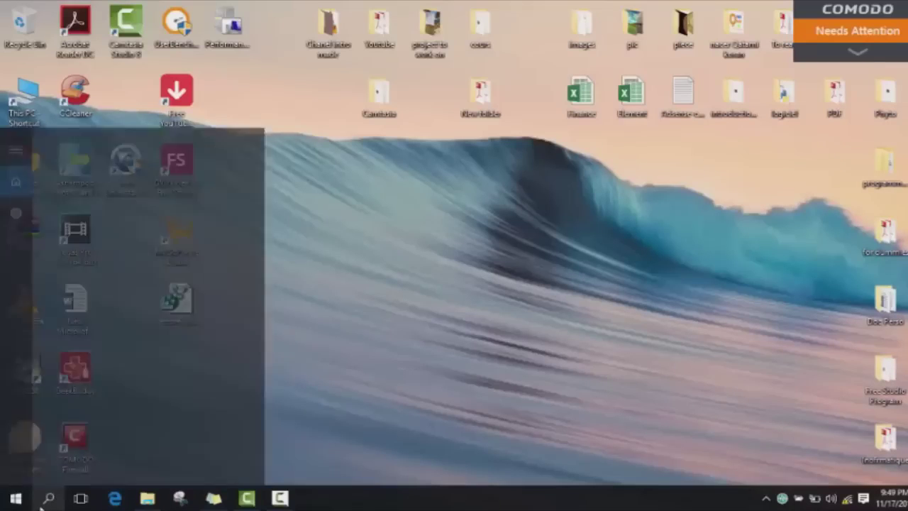
{"action": "type", "text": "cont"}
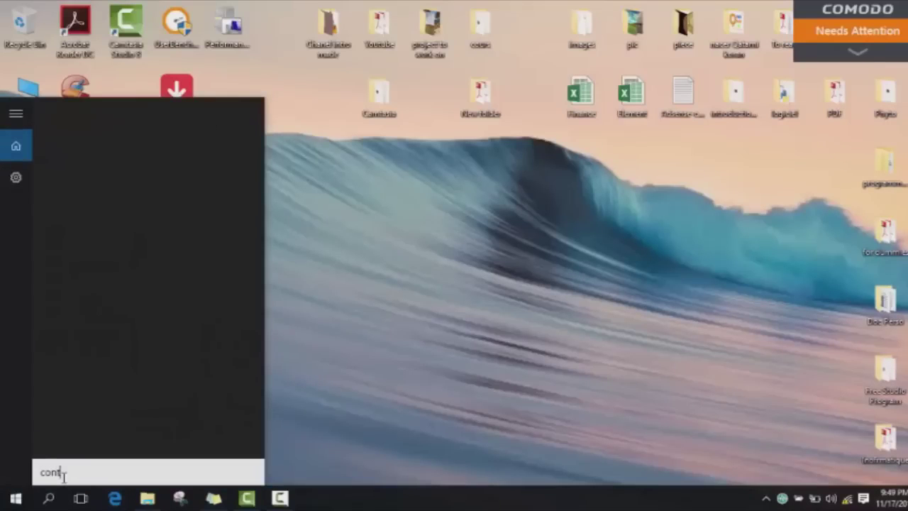
{"action": "type", "text": "rol panel"}
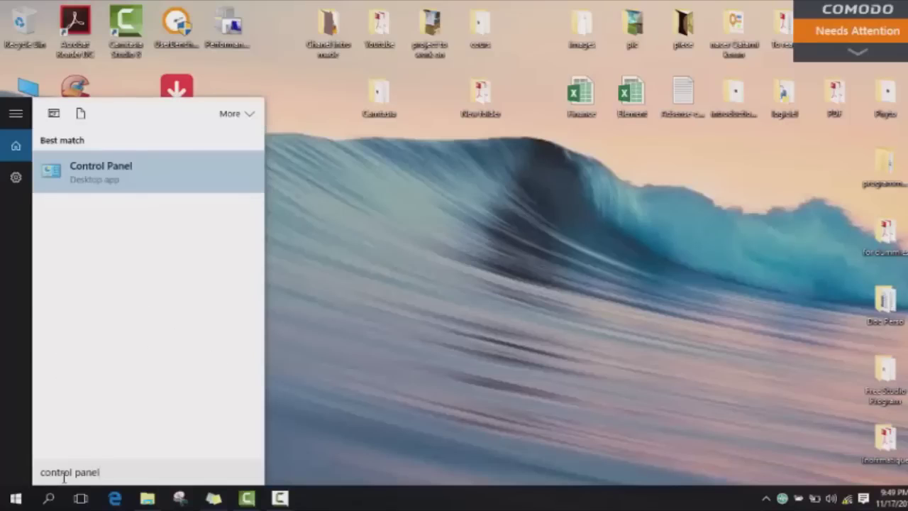
{"action": "left_click", "coordinate": [107, 179]}
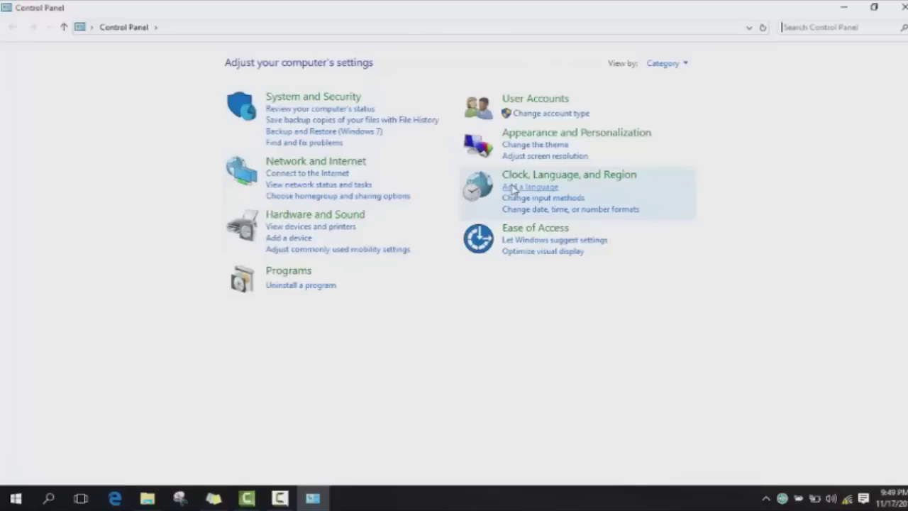
Try the Control Panel's Small icons and Large icons views, and return it to Category view
{"action": "left_click", "coordinate": [665, 65]}
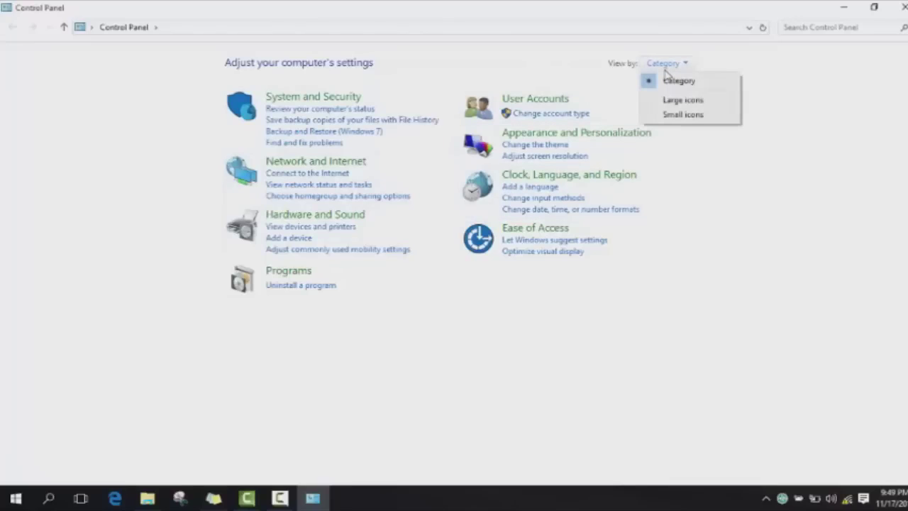
{"action": "left_click", "coordinate": [648, 116]}
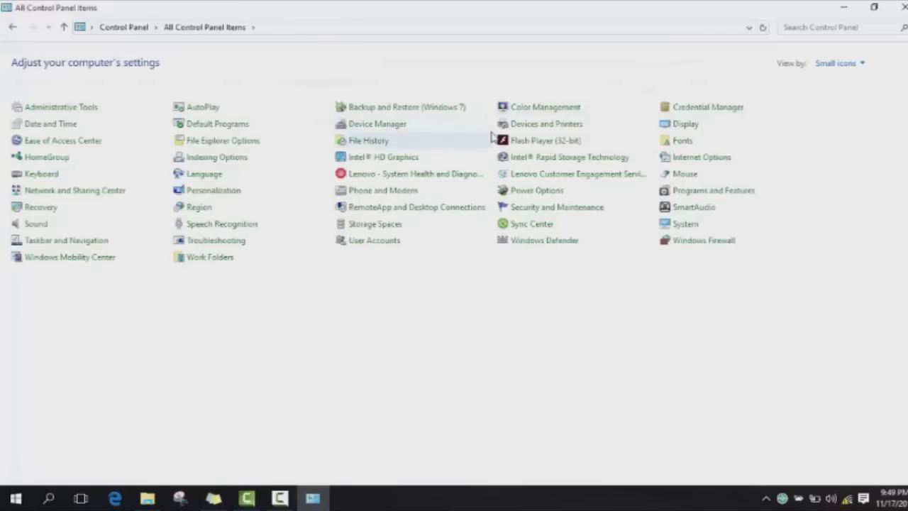
{"action": "left_click", "coordinate": [824, 63]}
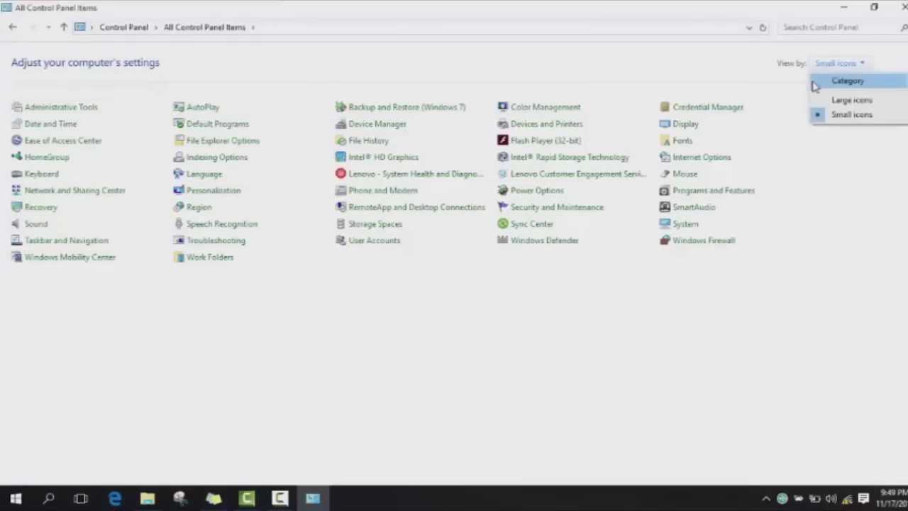
{"action": "left_click", "coordinate": [823, 100]}
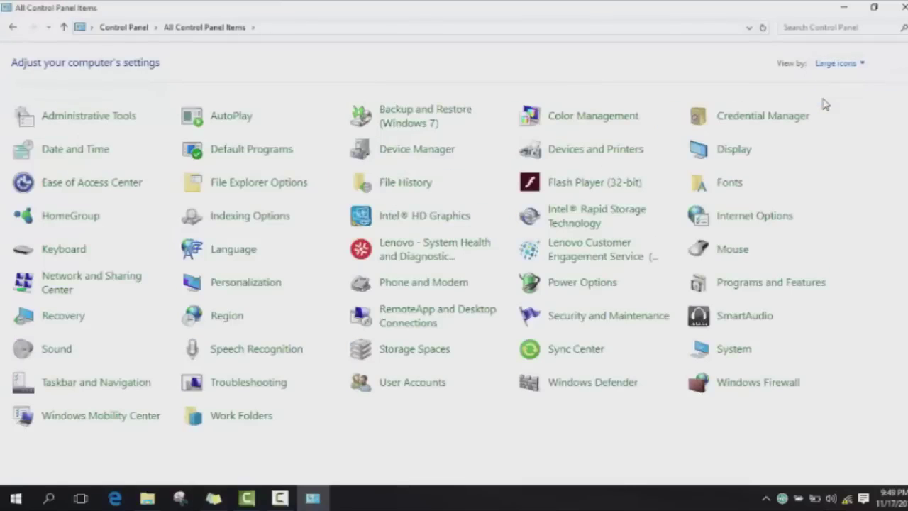
{"action": "left_click", "coordinate": [838, 64]}
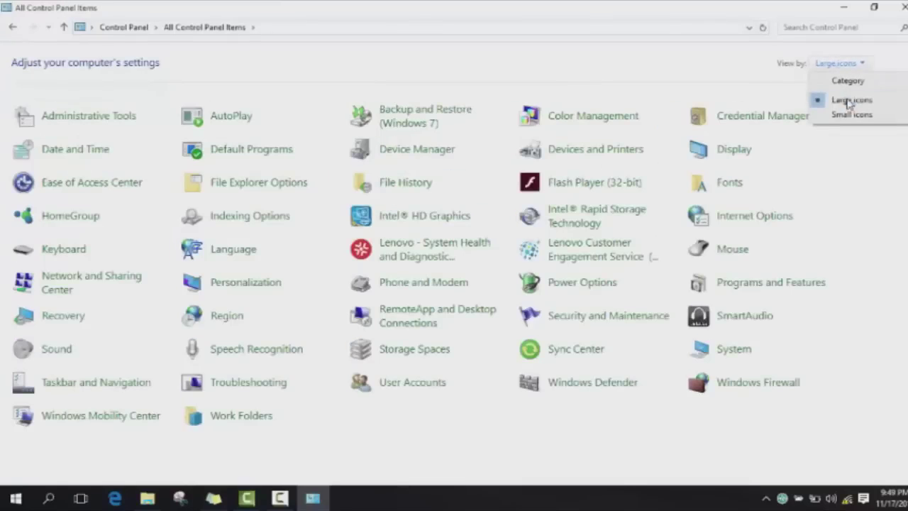
{"action": "left_click", "coordinate": [848, 82]}
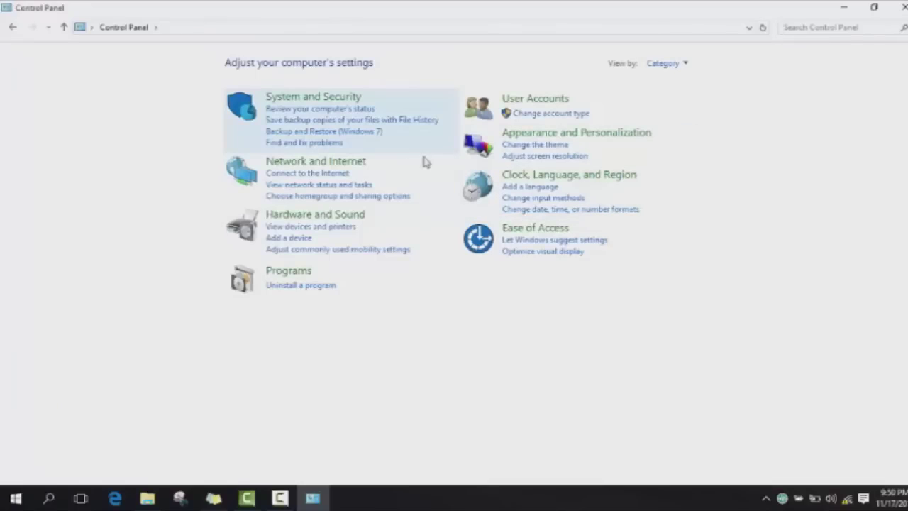
Check the Wi-Fi connection's status in the Network and Sharing Center reached through Network and Internet, and close both windows
{"action": "left_click", "coordinate": [361, 164]}
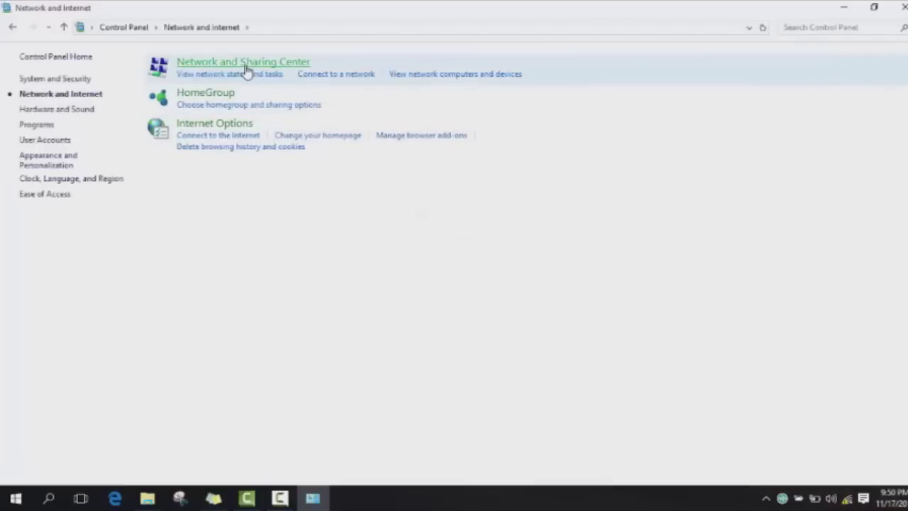
{"action": "left_click", "coordinate": [245, 67]}
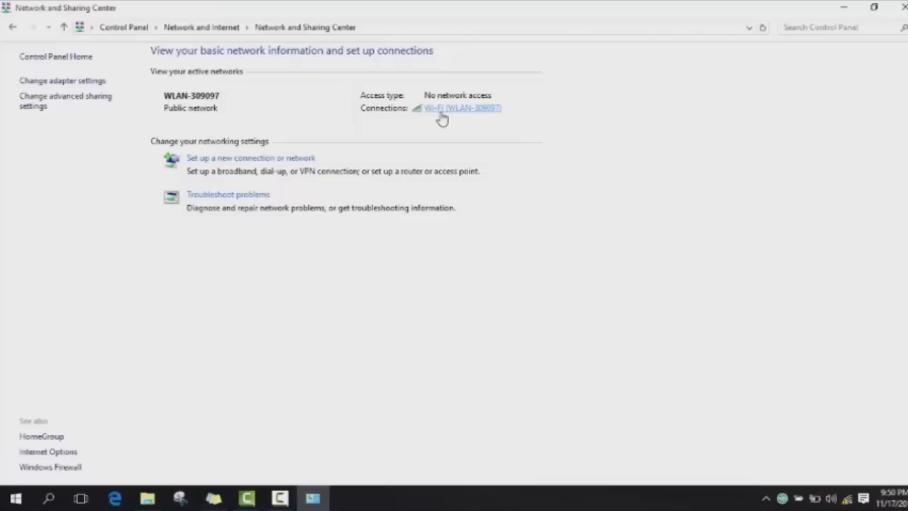
{"action": "left_click", "coordinate": [442, 113]}
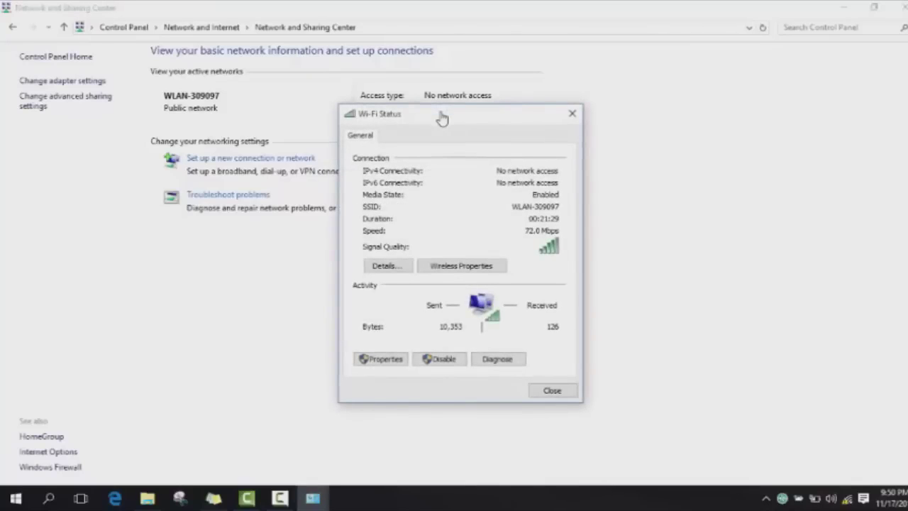
{"action": "left_click", "coordinate": [572, 114]}
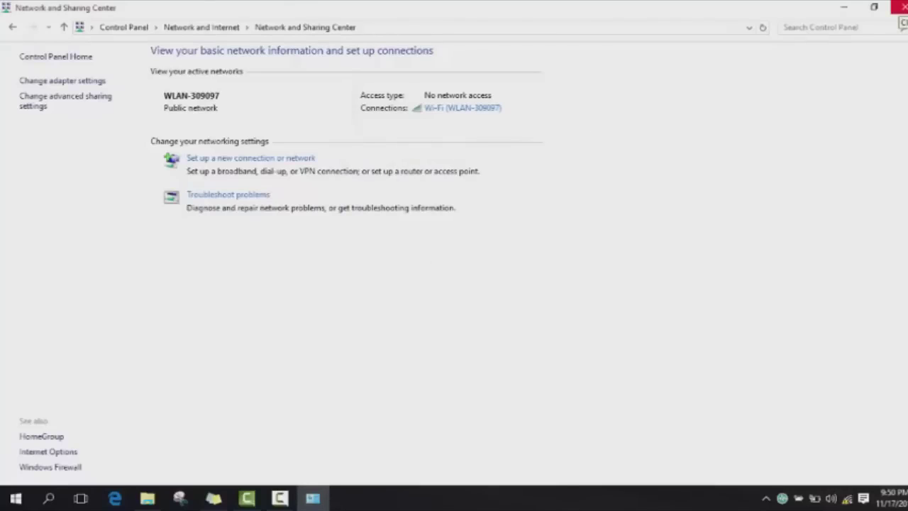
{"action": "left_click", "coordinate": [902, 8]}
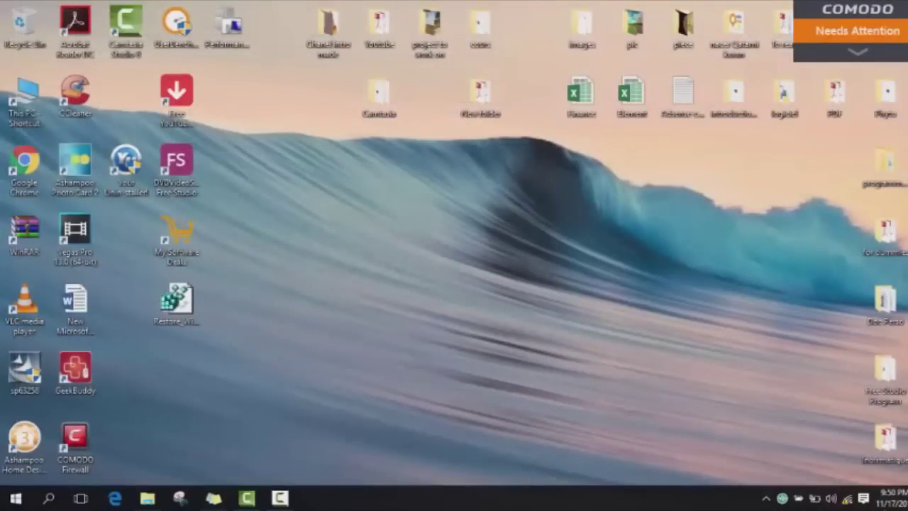
Open the Network and Sharing Center from the network notification icon and bring up the Wi-Fi connection's properties
{"action": "right_click", "coordinate": [848, 500]}
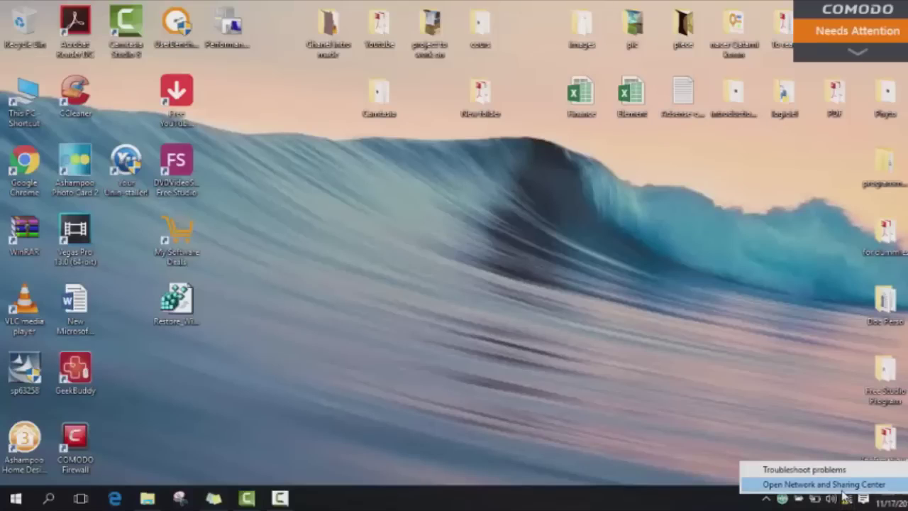
{"action": "left_click", "coordinate": [843, 489]}
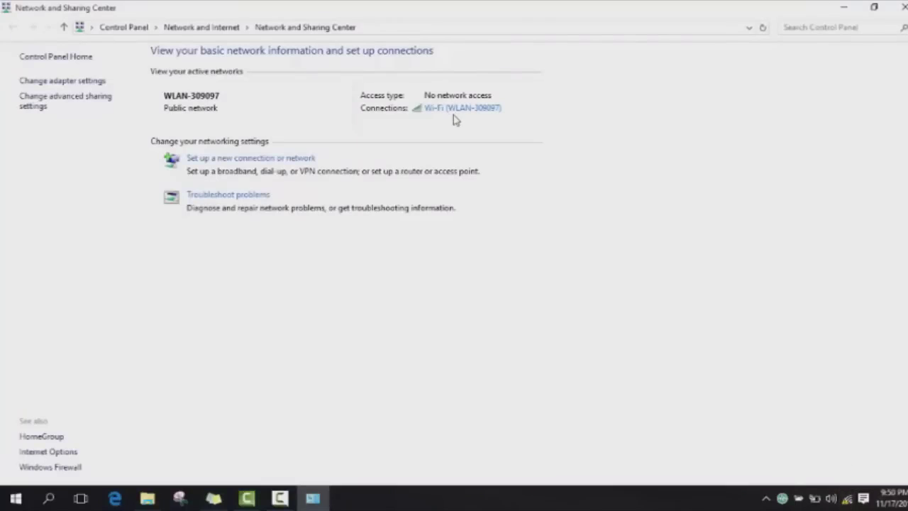
{"action": "left_click", "coordinate": [454, 114]}
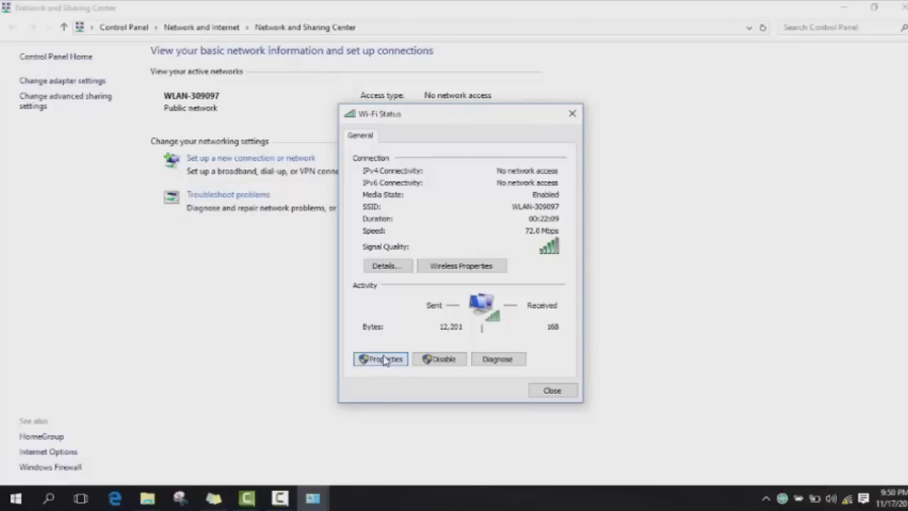
{"action": "left_click", "coordinate": [383, 360]}
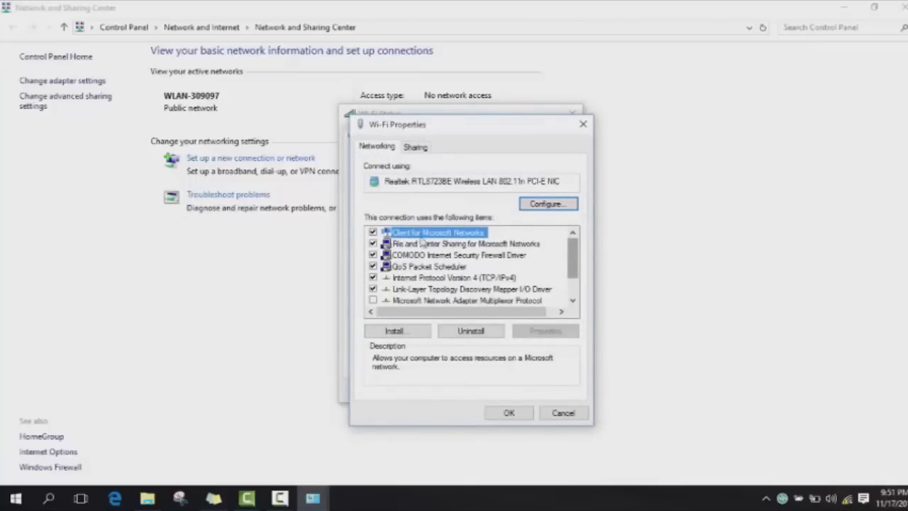
In the Internet Protocol Version 4 (TCP/IPv4) properties, choose to obtain both the IP address and the DNS server address automatically
{"action": "left_click", "coordinate": [438, 289]}
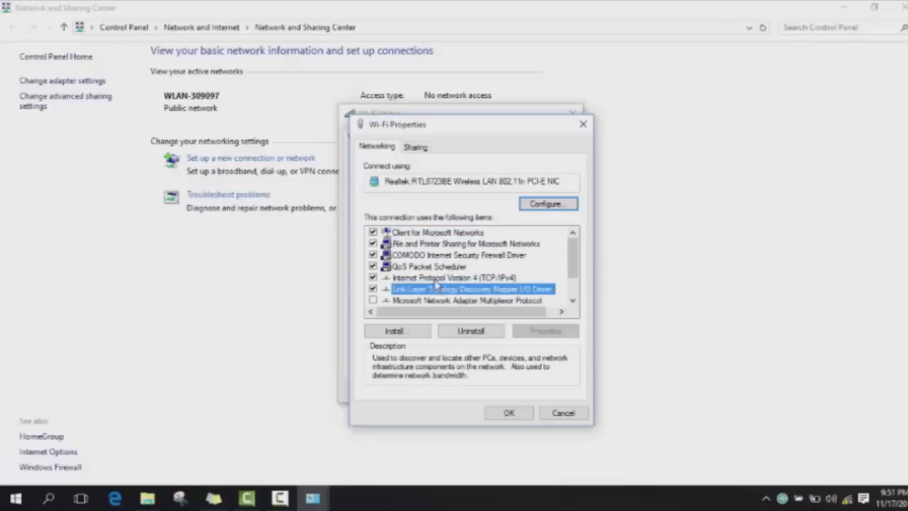
{"action": "left_click", "coordinate": [434, 278]}
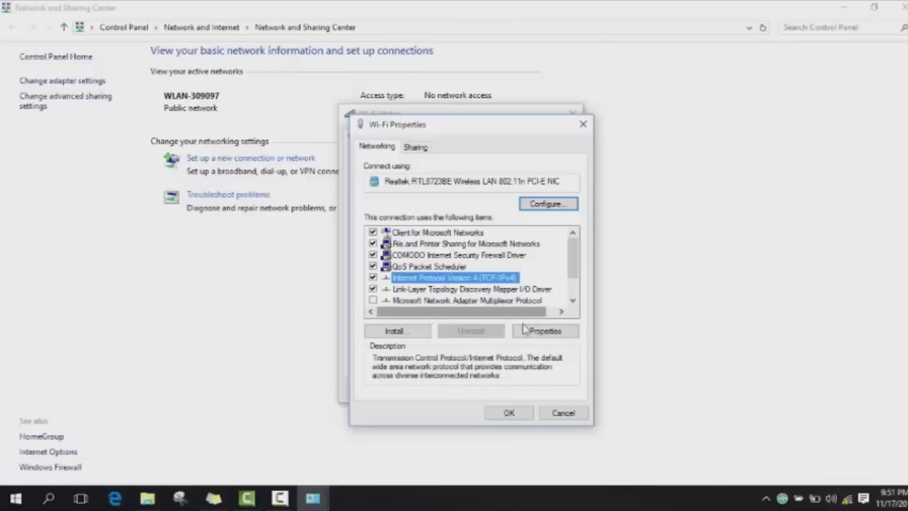
{"action": "left_click", "coordinate": [544, 331]}
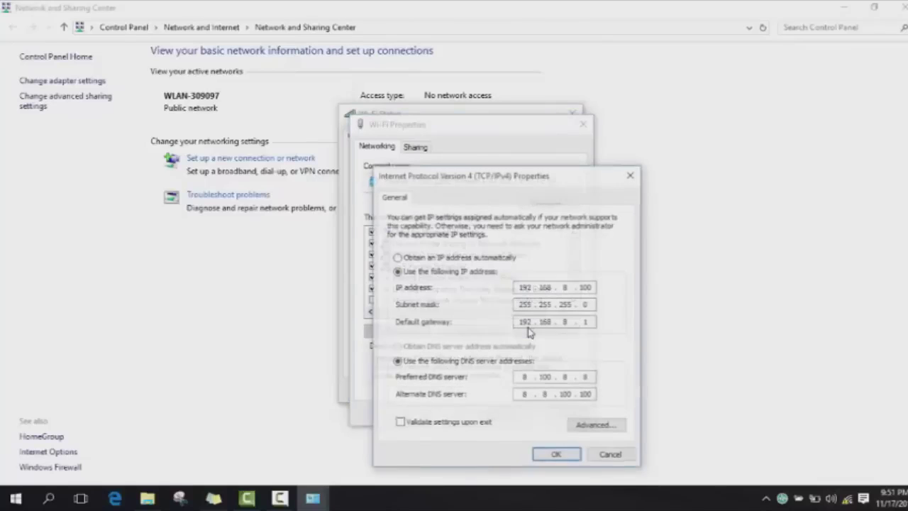
{"action": "left_click", "coordinate": [451, 257]}
{"action": "left_click", "coordinate": [436, 347]}
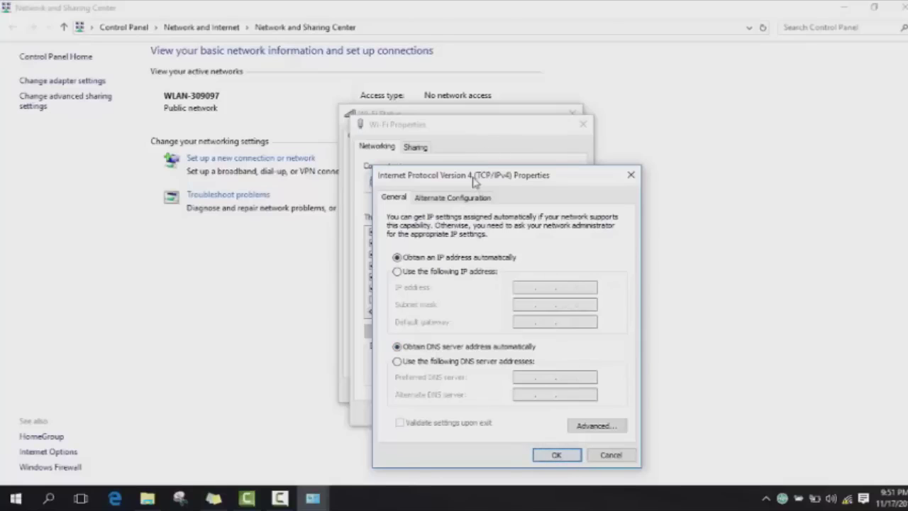
Move the IPv4 properties dialog aside, search Windows for "cmd" and run Command Prompt as administrator
{"action": "left_click_drag", "start_coordinate": [474, 182], "coordinate": [742, 187]}
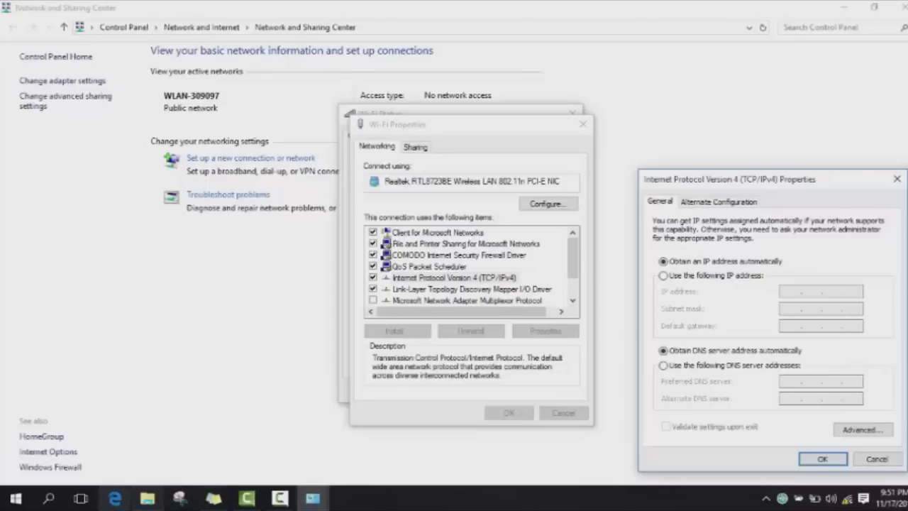
{"action": "left_click", "coordinate": [48, 499]}
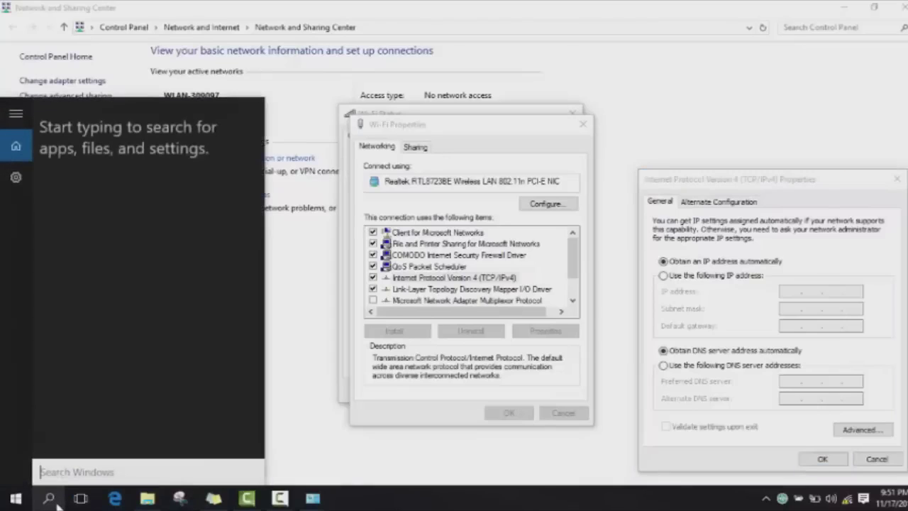
{"action": "type", "text": "cmd"}
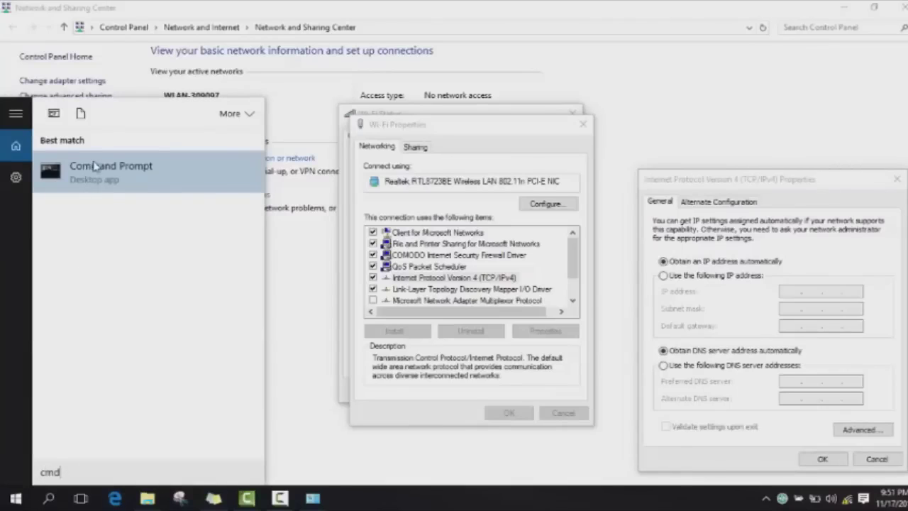
{"action": "right_click", "coordinate": [95, 170]}
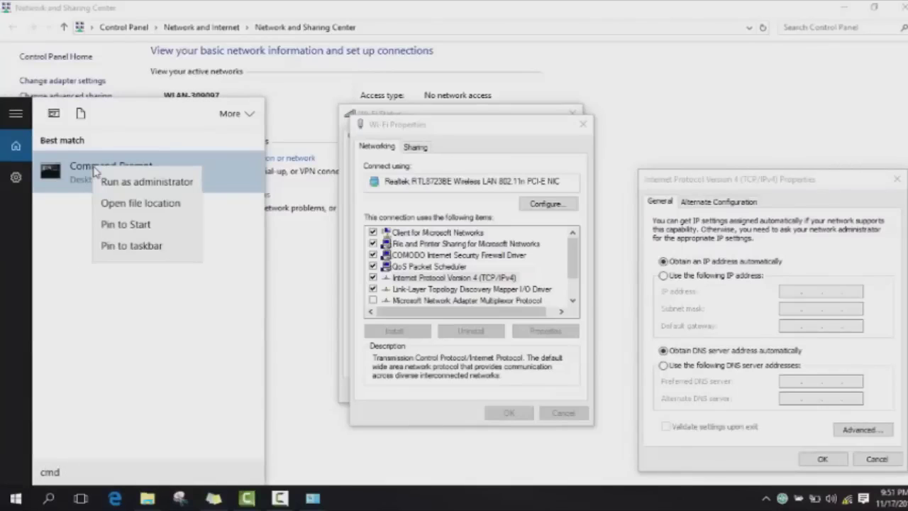
{"action": "left_click", "coordinate": [145, 193]}
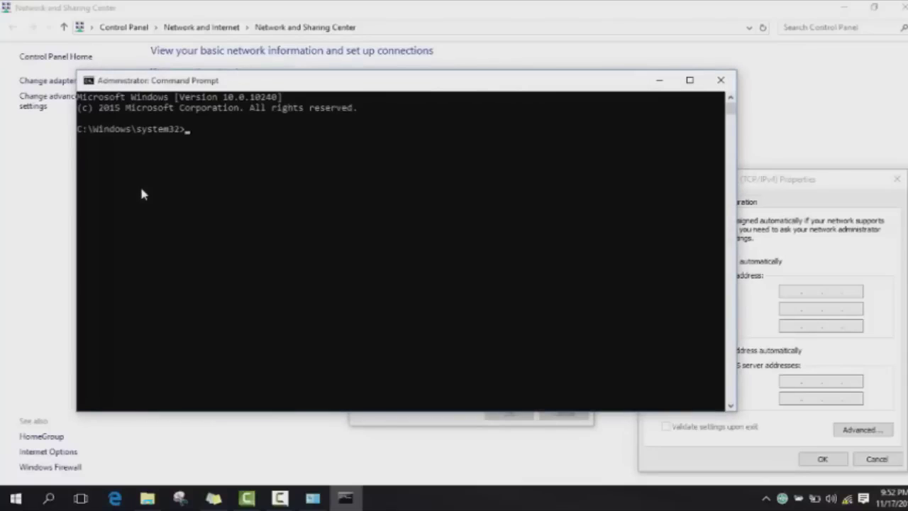
Run the ipconfig command to list the network adapters' IP settings
{"action": "type", "text": "i"}
{"action": "key", "text": "BackSpace"}
{"action": "key", "text": "BackSpace"}
{"action": "type", "text": "ipconfig"}
{"action": "key", "text": "Return"}
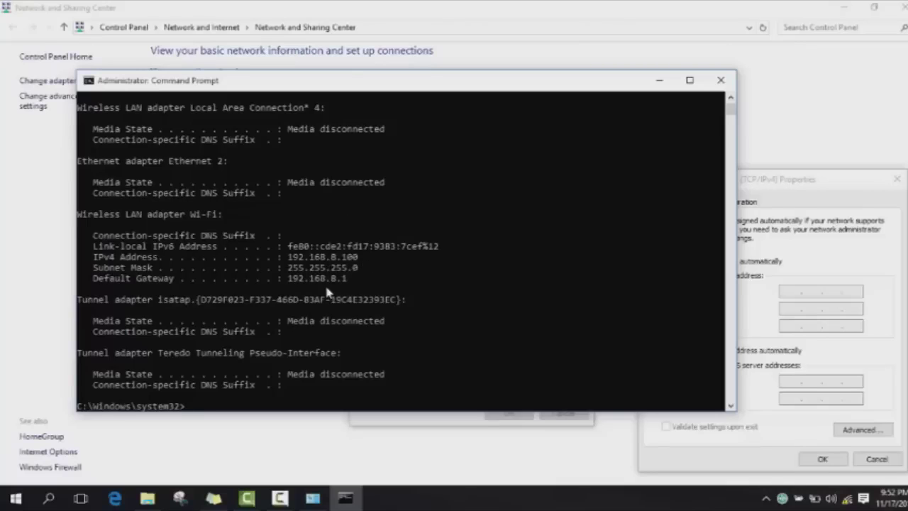
Arrange the Command Prompt window beside the IPv4 properties dialog so the Wi-Fi adapter's addresses stay readable, and bring the dialog forward
{"action": "left_click", "coordinate": [790, 196]}
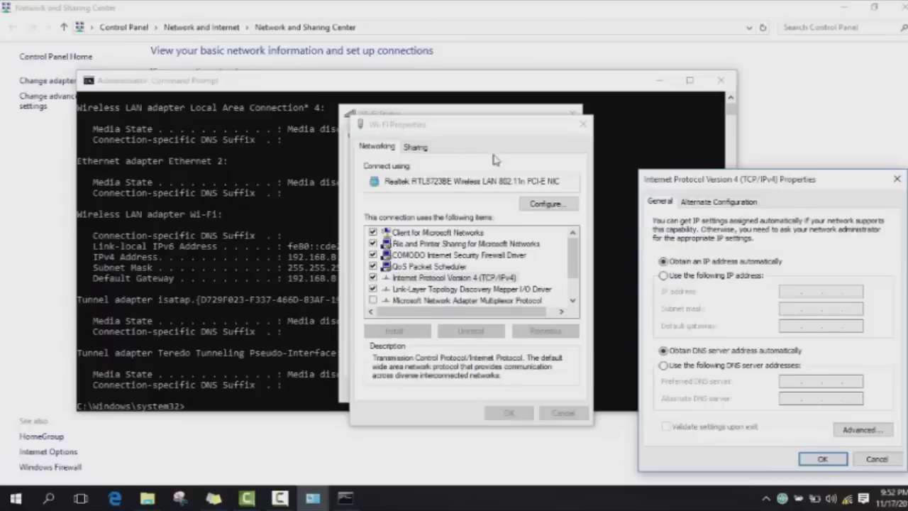
{"action": "left_click", "coordinate": [284, 85]}
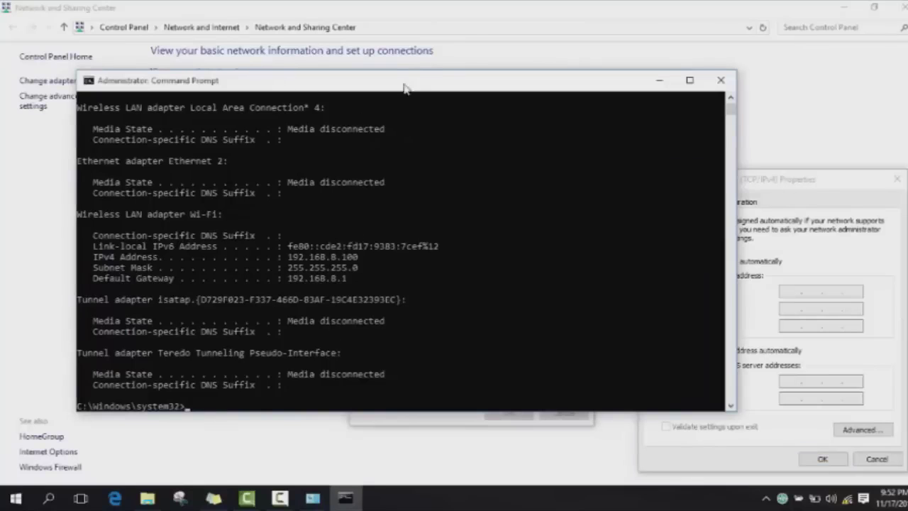
{"action": "left_click_drag", "start_coordinate": [416, 80], "coordinate": [204, 48]}
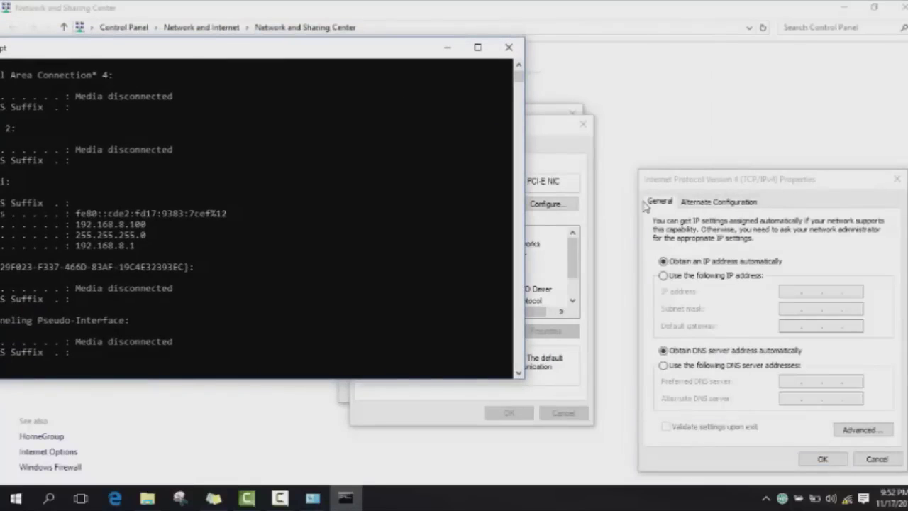
{"action": "left_click", "coordinate": [668, 191]}
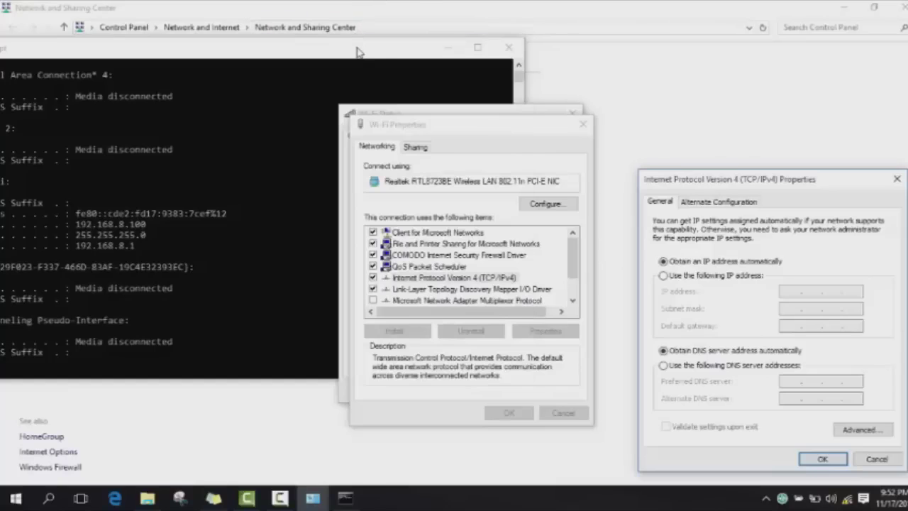
{"action": "left_click_drag", "start_coordinate": [358, 51], "coordinate": [482, 65]}
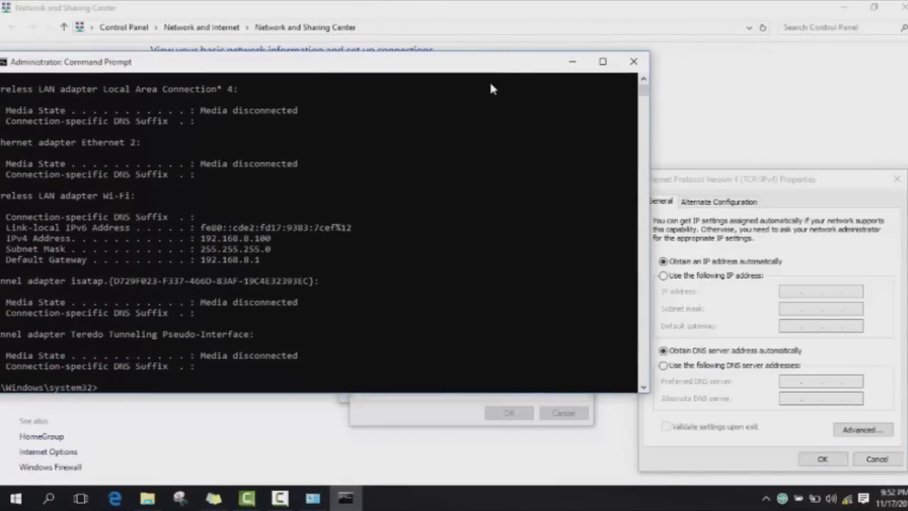
{"action": "left_click", "coordinate": [763, 201]}
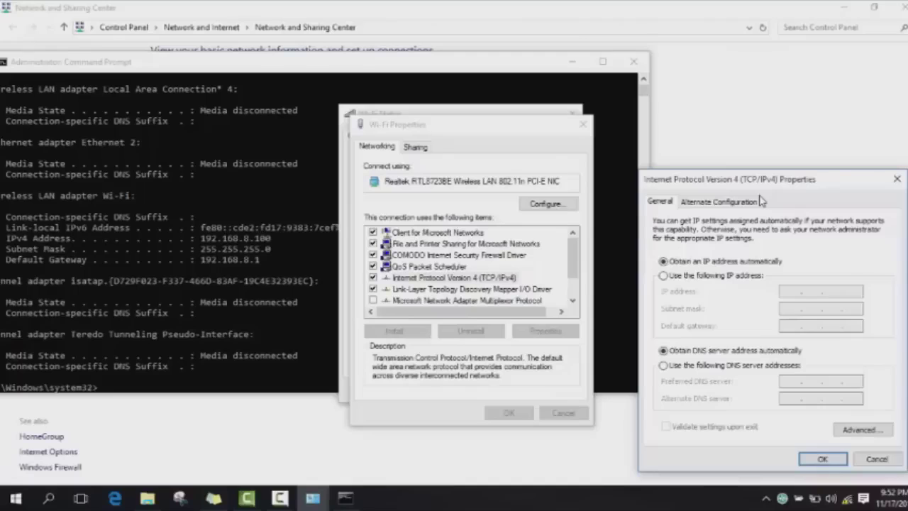
Use a manual IP address in the IPv4 properties: IP address 192.168.8.100, subnet mask 255.255.255.0 and default gateway 192.168.8.1
{"action": "left_click", "coordinate": [720, 281]}
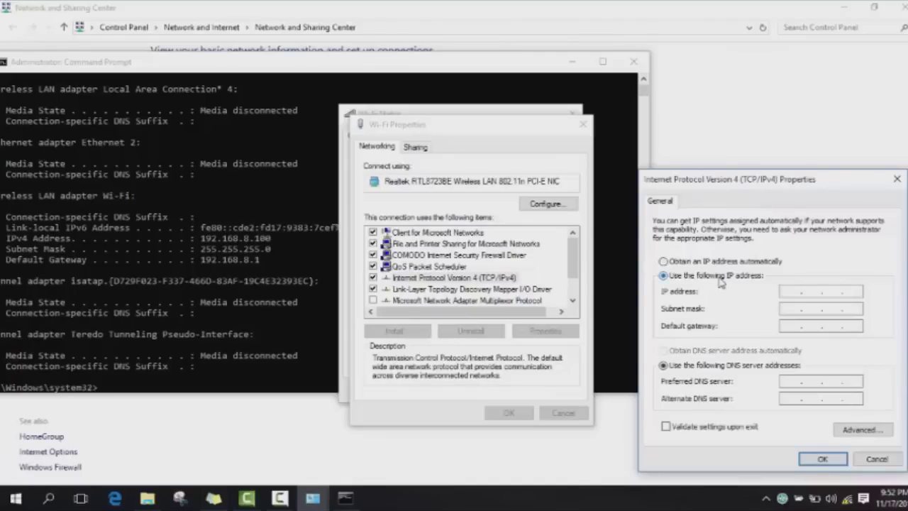
{"action": "left_click", "coordinate": [791, 291]}
{"action": "type", "text": "192 . 168 . 8 . 100"}
{"action": "key", "text": "Tab"}
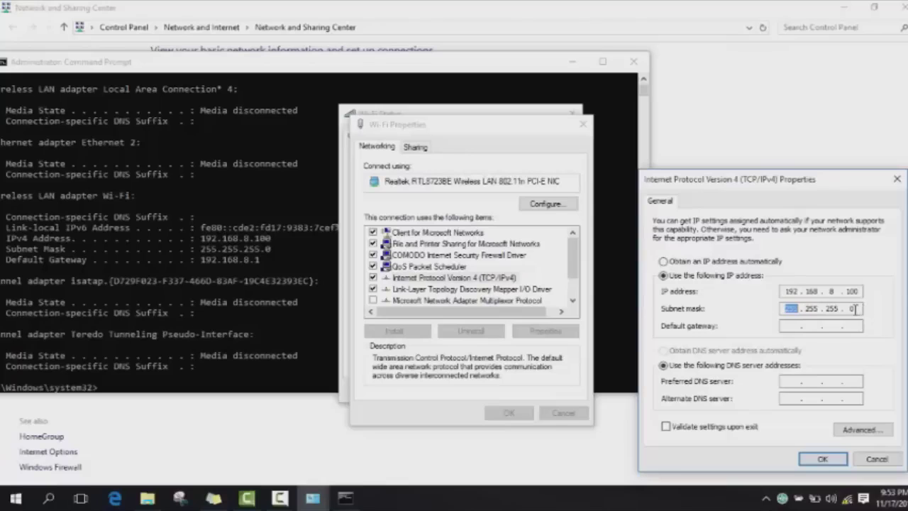
{"action": "left_click", "coordinate": [796, 325]}
{"action": "type", "text": "192 . 168 . 8 . 1"}
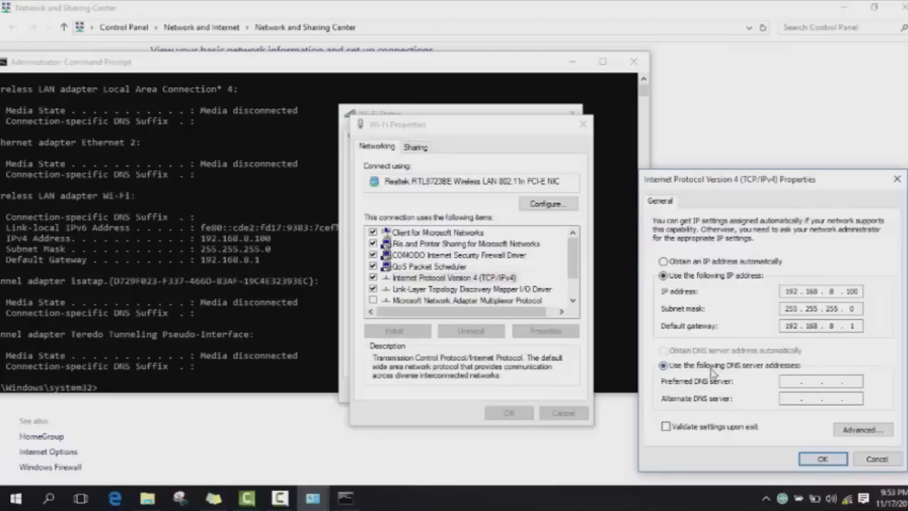
Set the preferred DNS server to 8.8.8.8 and the alternate DNS server to 8.8.4.4
{"action": "left_click", "coordinate": [783, 380]}
{"action": "type", "text": "88"}
{"action": "type", "text": ".8.8."}
{"action": "type", "text": "8"}
{"action": "key", "text": "Tab"}
{"action": "type", "text": "8 . 8 . 4 . 4"}
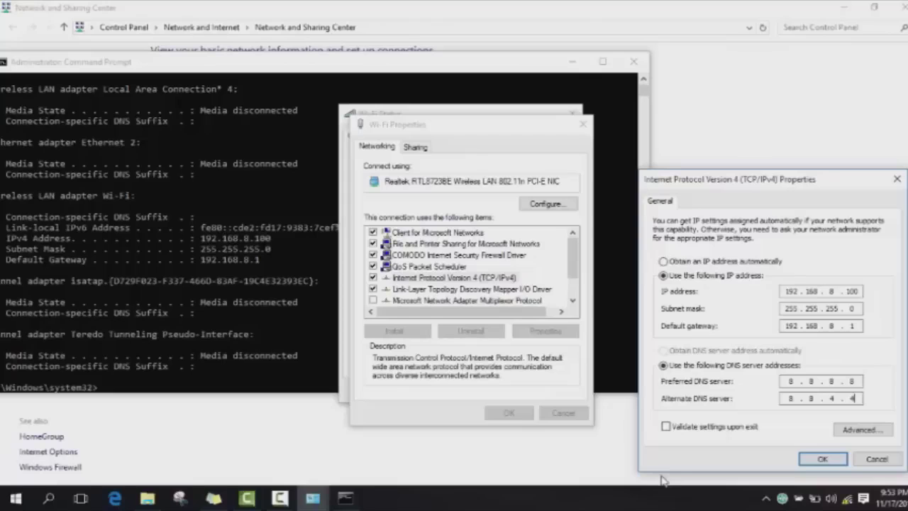
Enable validating the settings upon exit, apply the IPv4 properties, and close the Wi-Fi Properties and Wi-Fi Status dialogs
{"action": "left_click", "coordinate": [666, 427]}
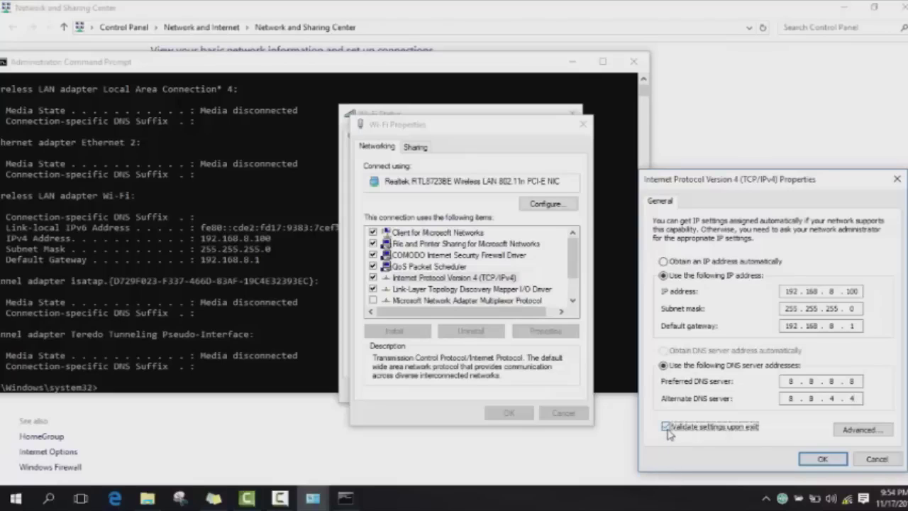
{"action": "left_click", "coordinate": [823, 460]}
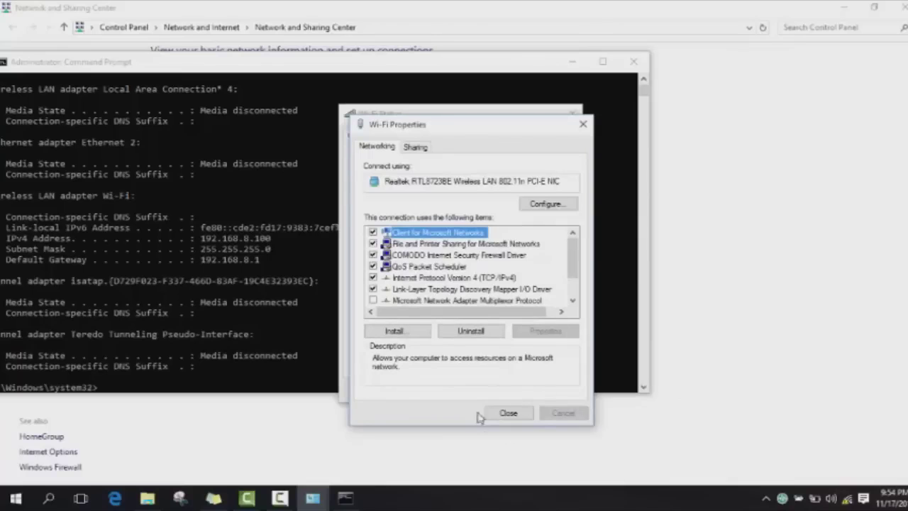
{"action": "left_click", "coordinate": [515, 415]}
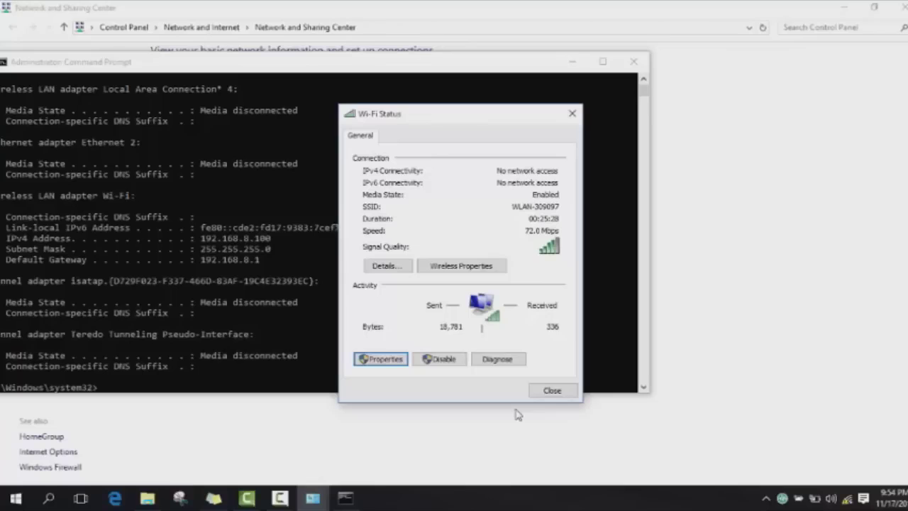
{"action": "left_click", "coordinate": [548, 392]}
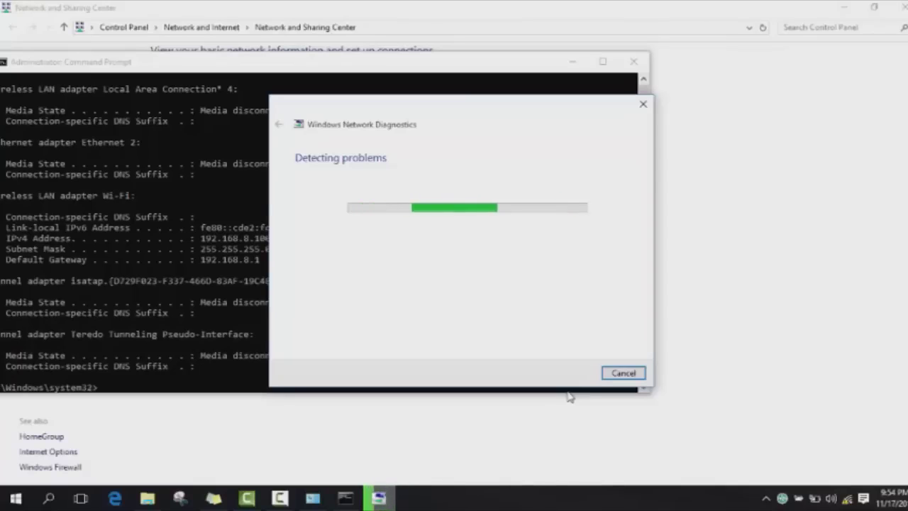
Select WLAN-309097 in the list of available networks, toggle Wi-Fi off, and close the Windows Network Diagnostics troubleshooter
{"action": "left_click", "coordinate": [847, 500]}
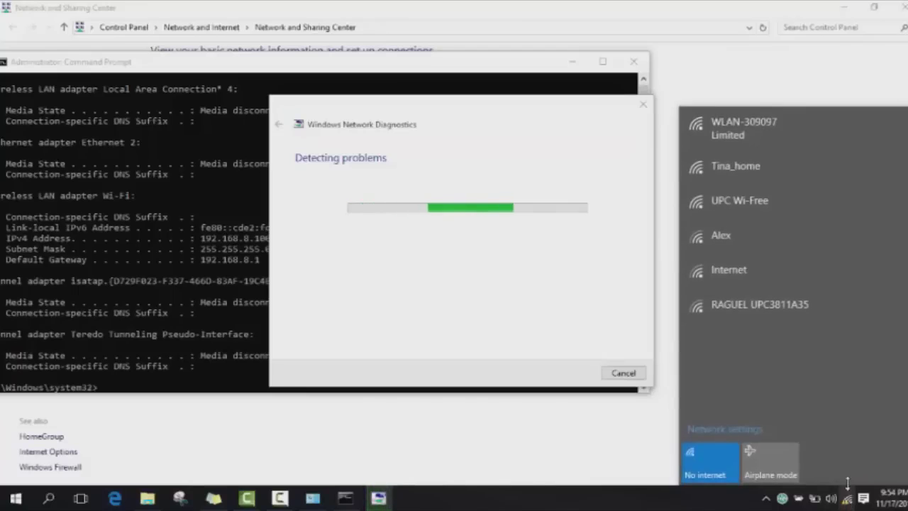
{"action": "left_click", "coordinate": [775, 133]}
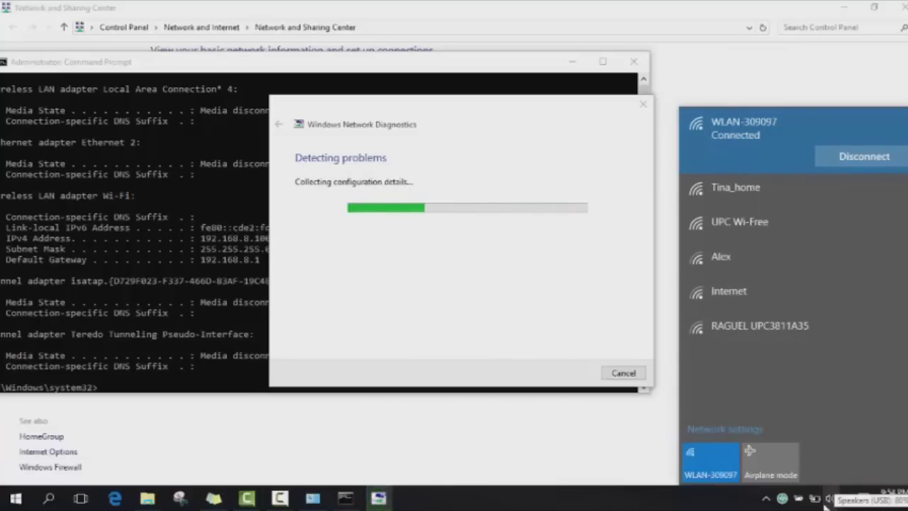
{"action": "left_click", "coordinate": [718, 461]}
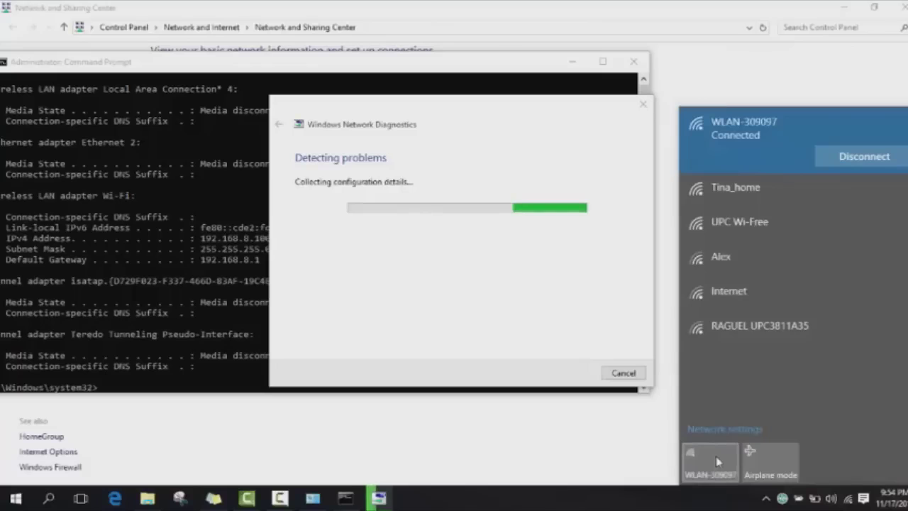
{"action": "left_click", "coordinate": [497, 351]}
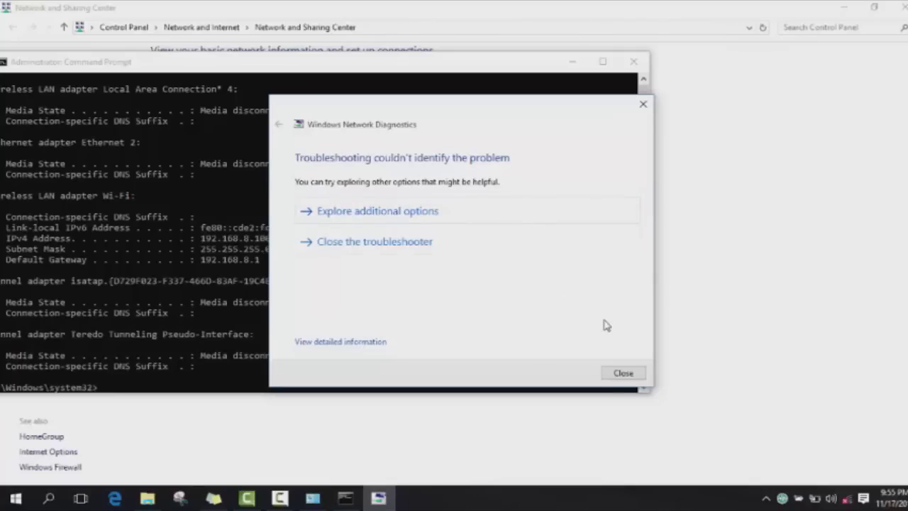
{"action": "left_click", "coordinate": [620, 374]}
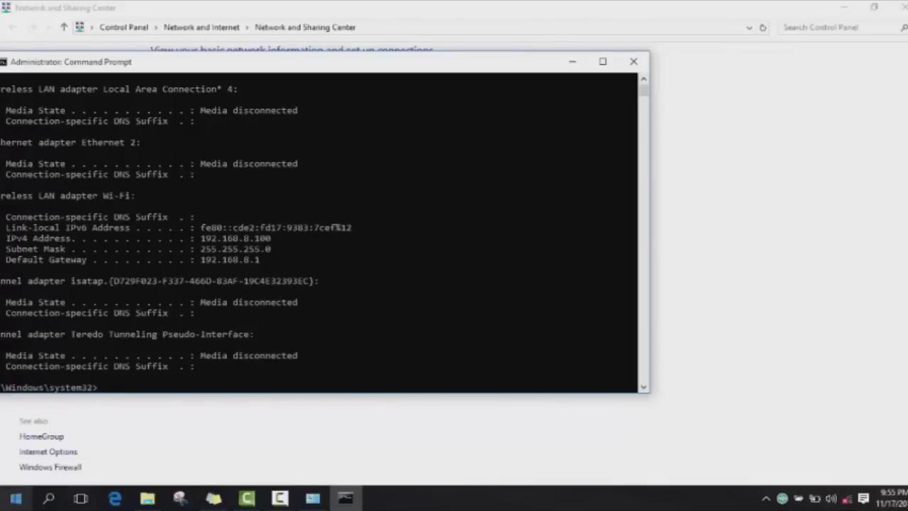
Search Windows for "device manager" and open Device Manager through the Update device drivers result
{"action": "left_click", "coordinate": [48, 500]}
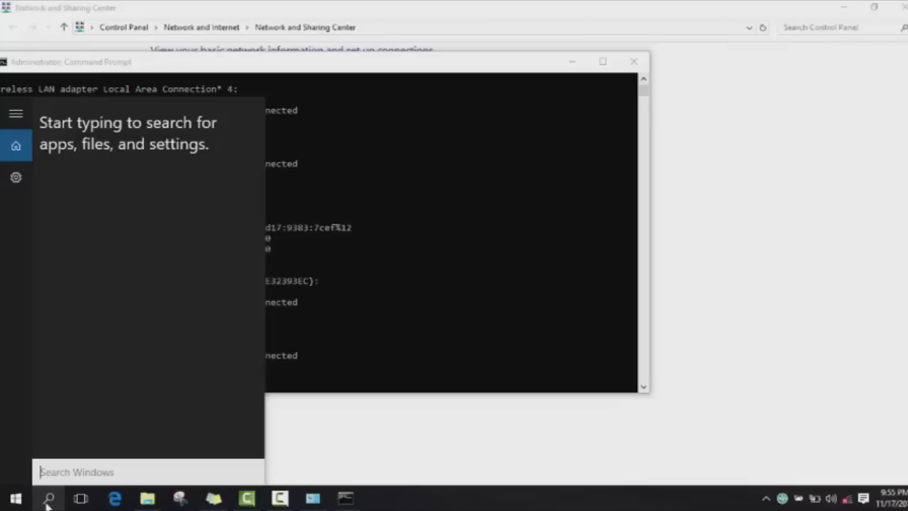
{"action": "type", "text": "dev"}
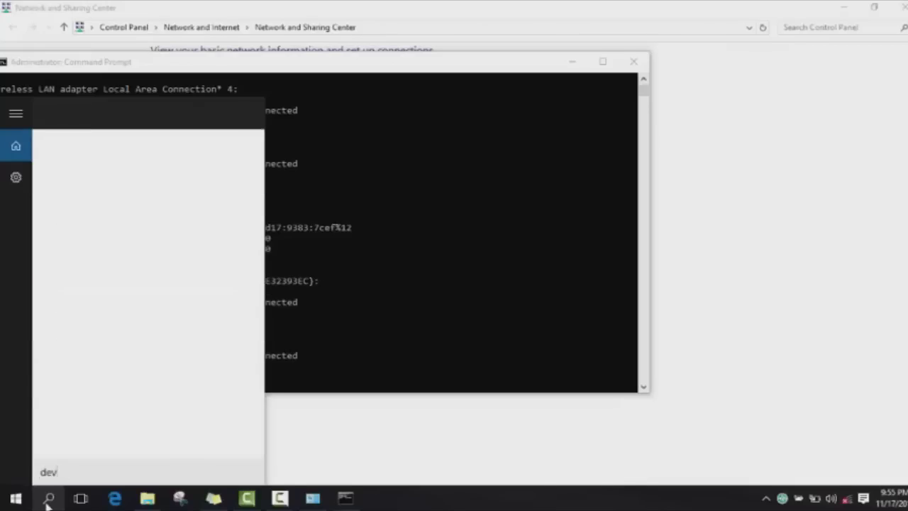
{"action": "type", "text": "ice"}
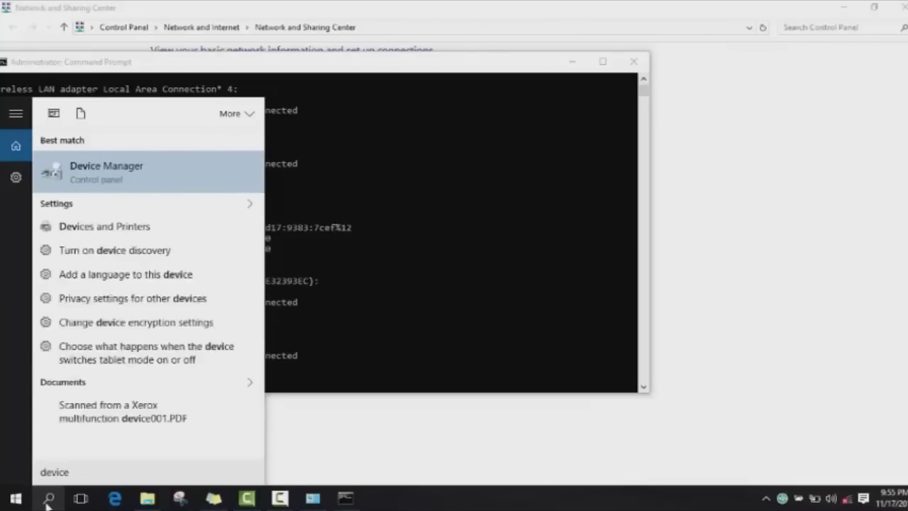
{"action": "left_click", "coordinate": [159, 180]}
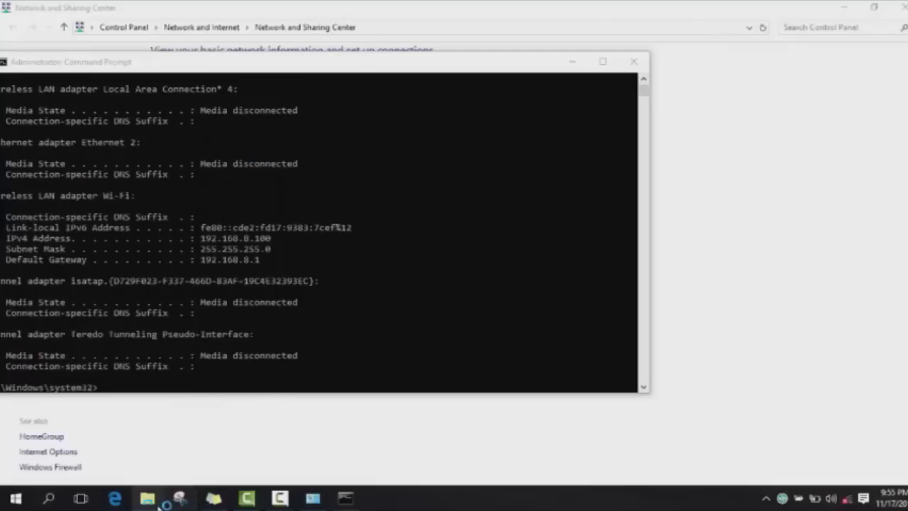
{"action": "left_click", "coordinate": [49, 499]}
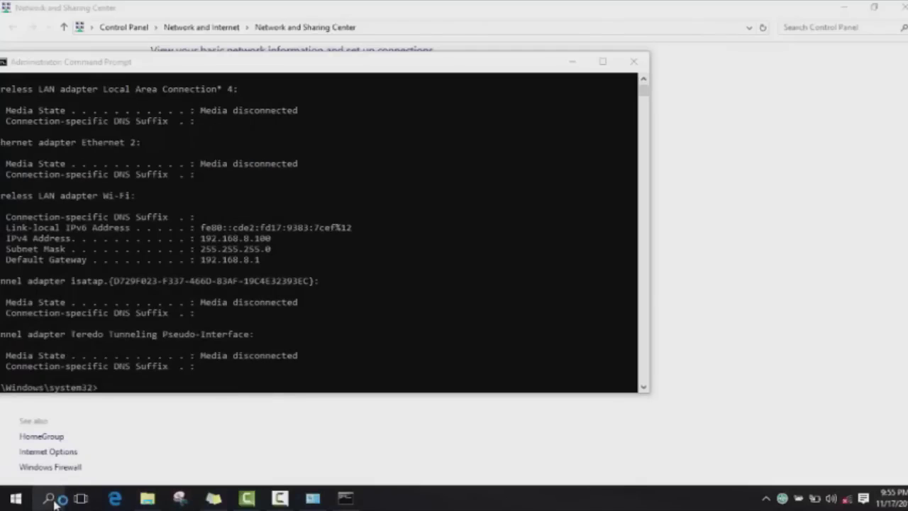
{"action": "left_click", "coordinate": [55, 500]}
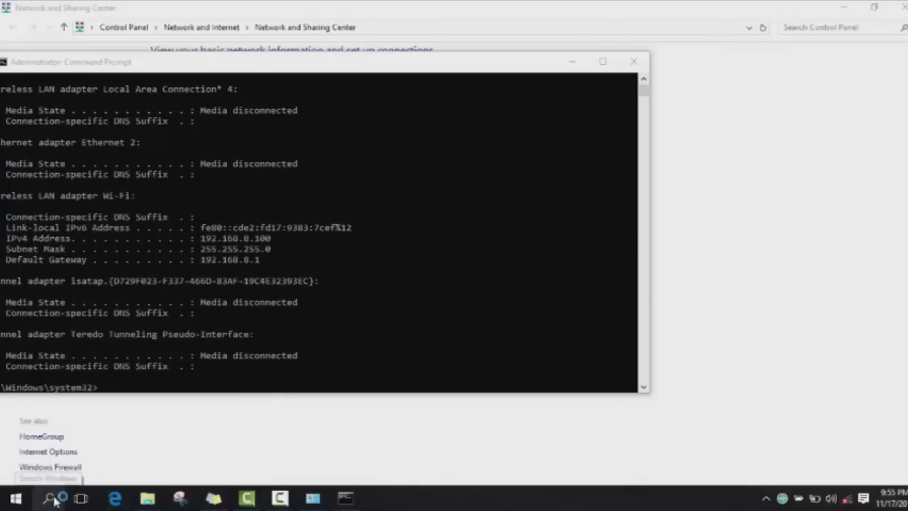
{"action": "type", "text": "de"}
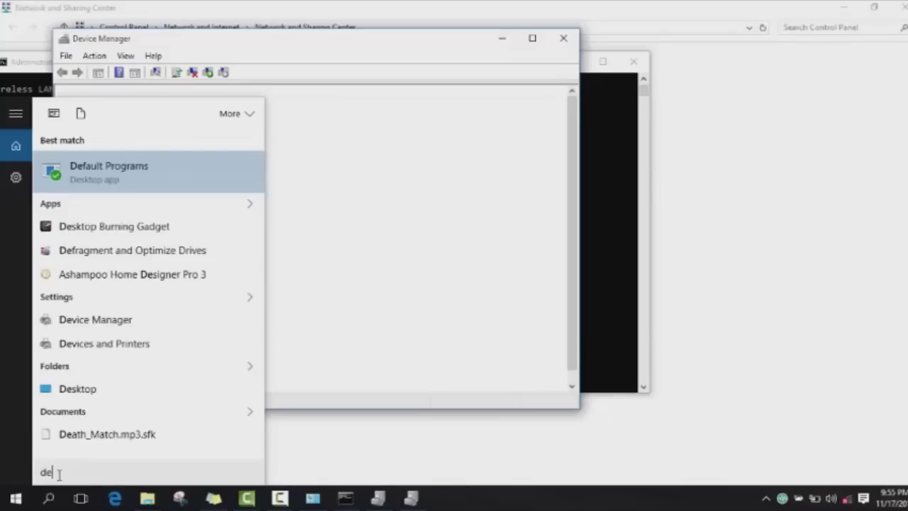
{"action": "type", "text": "vice manager"}
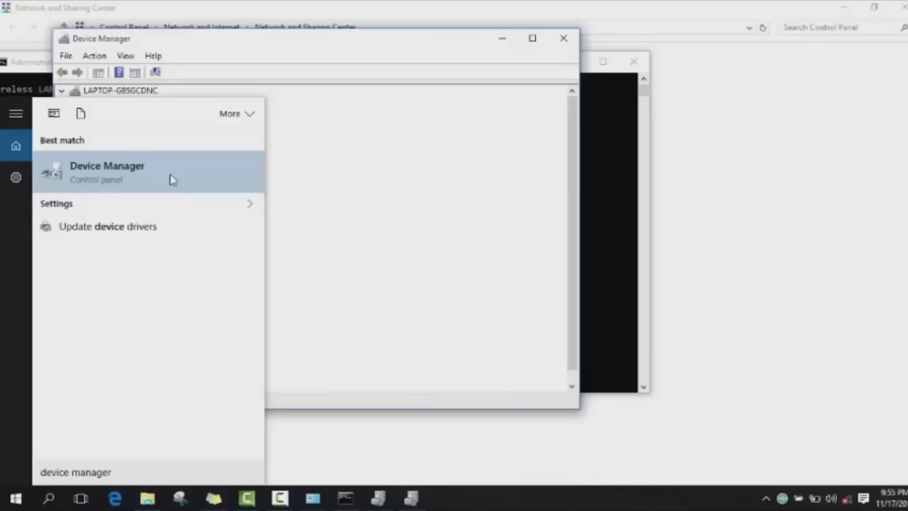
{"action": "left_click", "coordinate": [146, 223]}
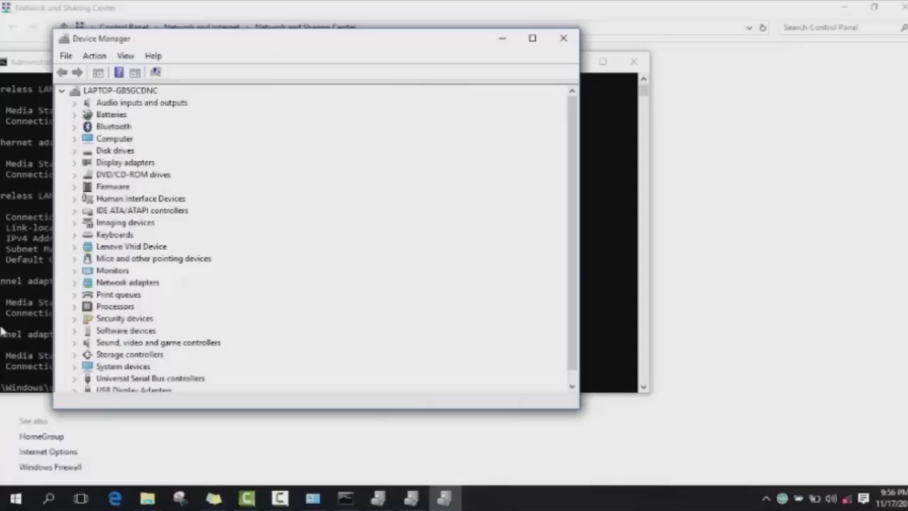
Update the Realtek RTL8723BE Wireless LAN 802.11n PCI-E NIC network adapter's driver by searching automatically for updated software, and close Device Manager
{"action": "left_click", "coordinate": [100, 264]}
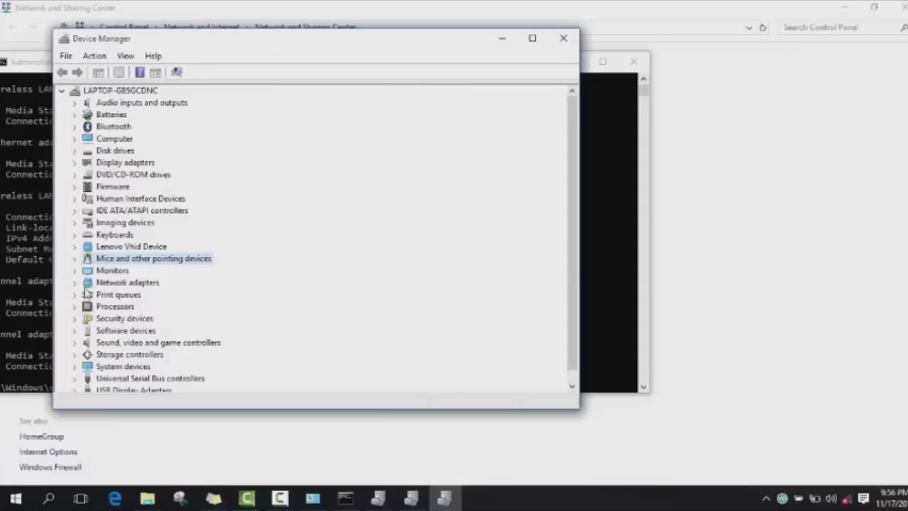
{"action": "left_click", "coordinate": [74, 283]}
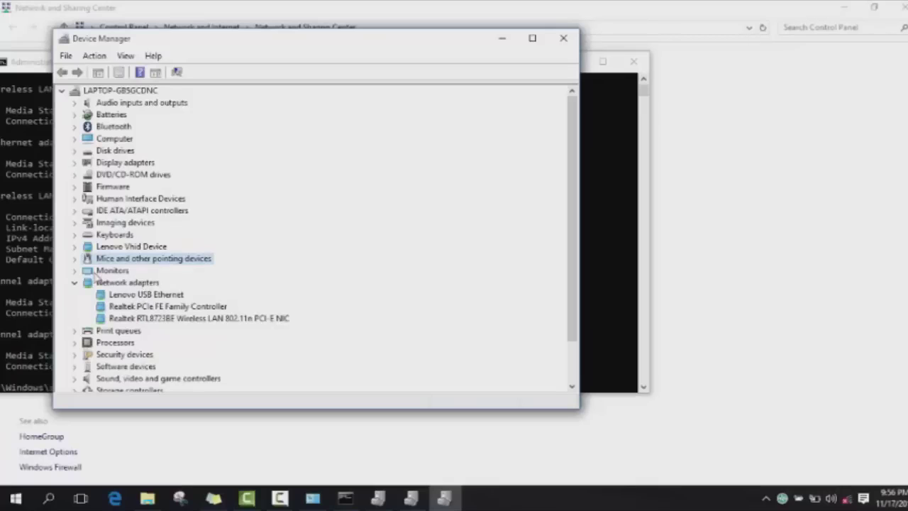
{"action": "left_click", "coordinate": [125, 305]}
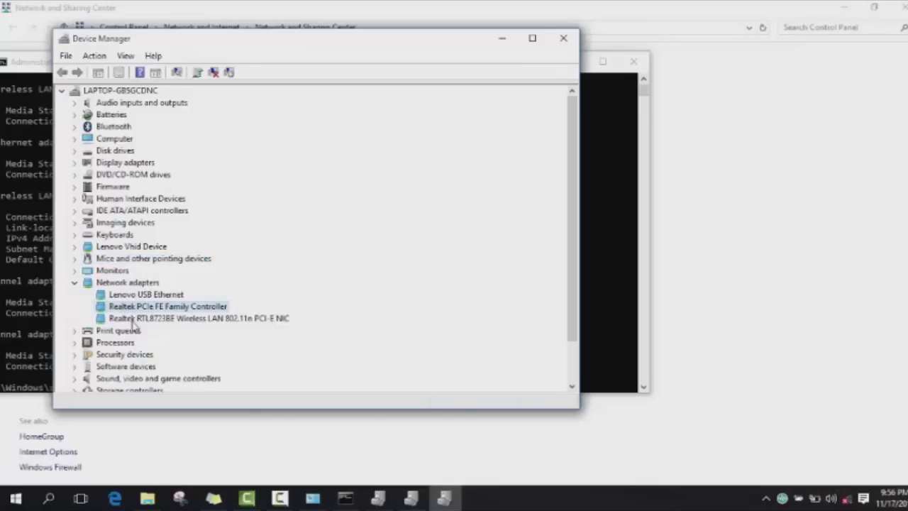
{"action": "left_click", "coordinate": [133, 320]}
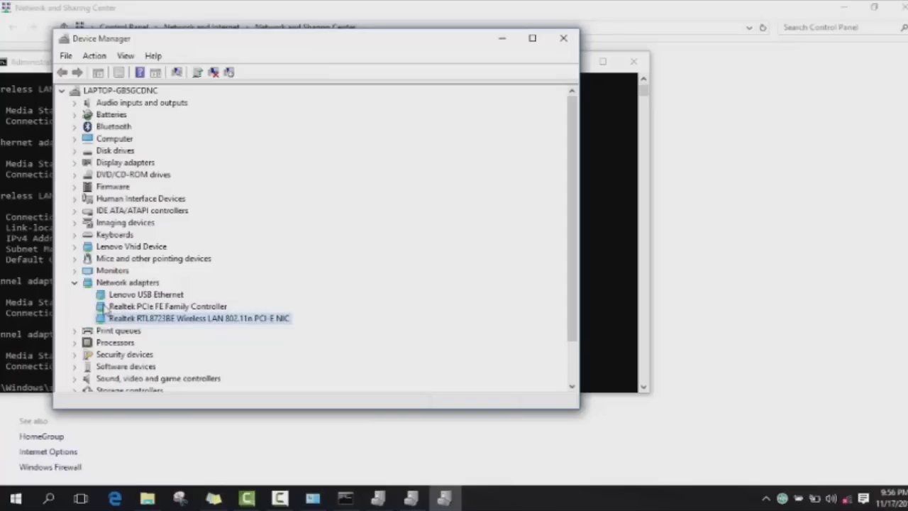
{"action": "left_click", "coordinate": [178, 74]}
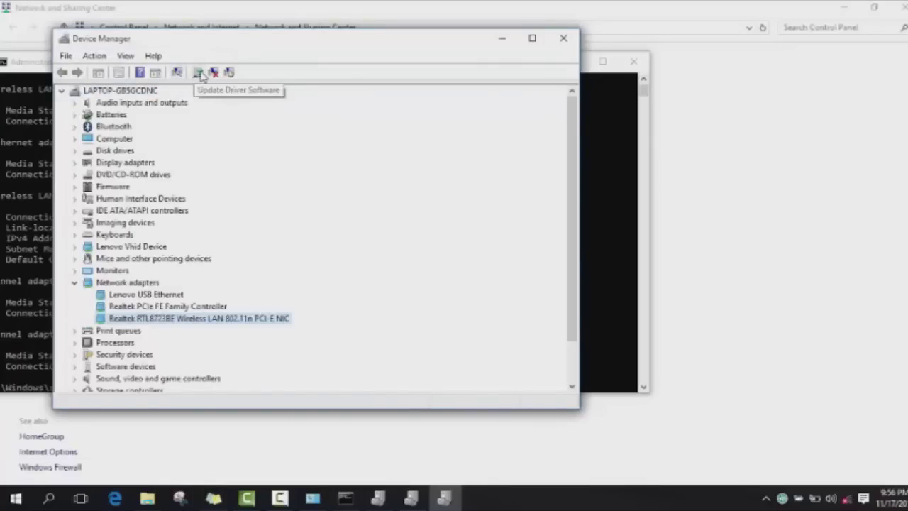
{"action": "left_click", "coordinate": [200, 73]}
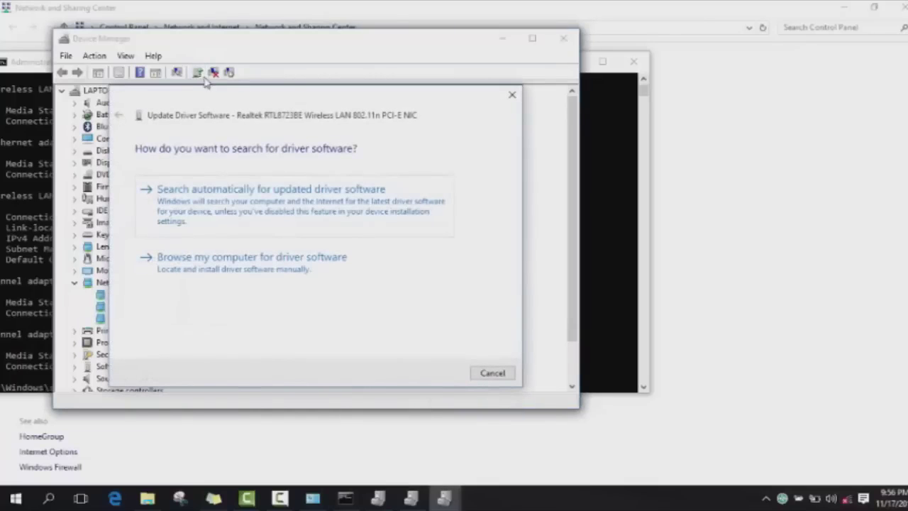
{"action": "left_click", "coordinate": [234, 207]}
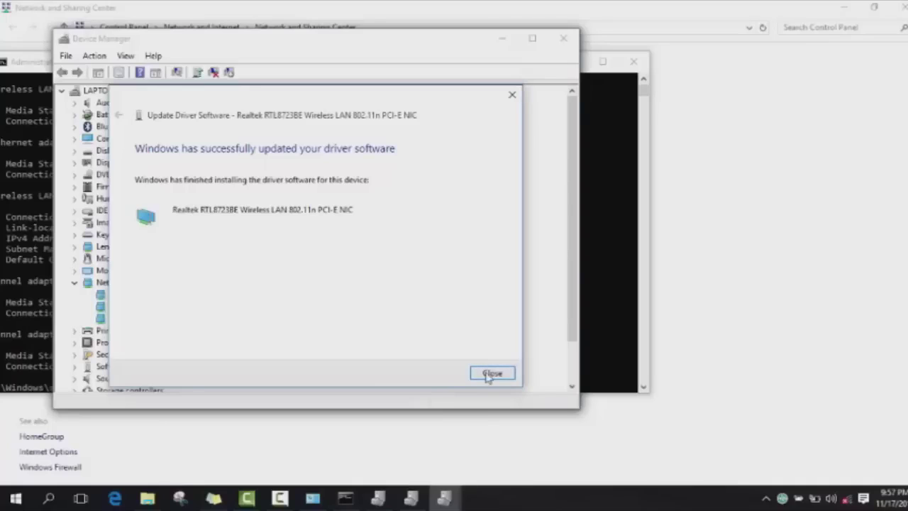
{"action": "left_click", "coordinate": [491, 371]}
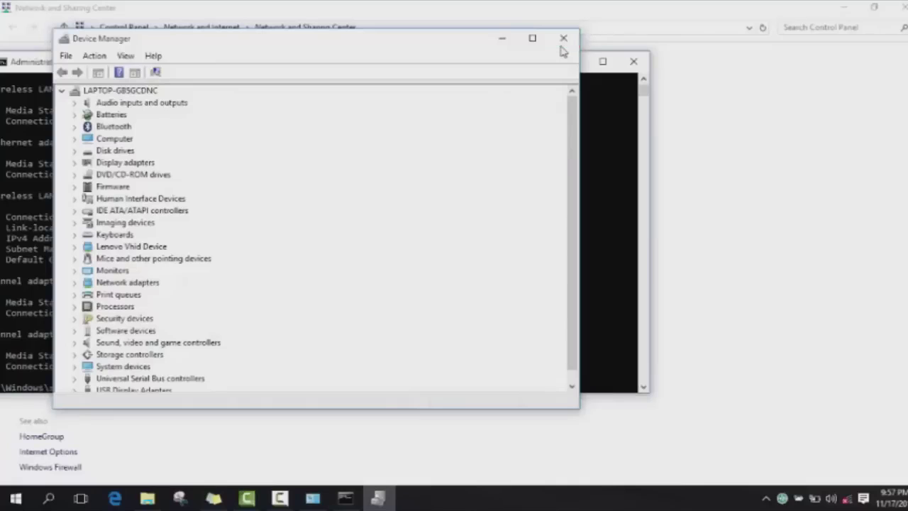
{"action": "left_click", "coordinate": [560, 44]}
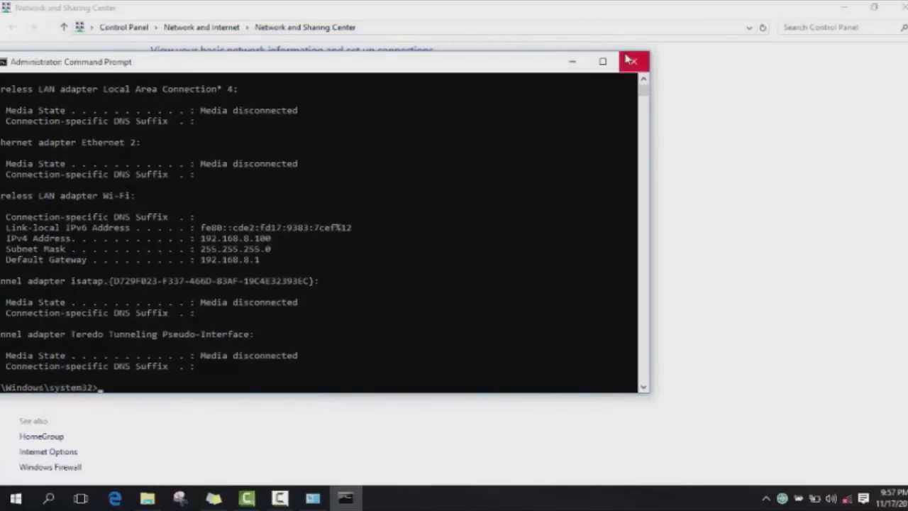